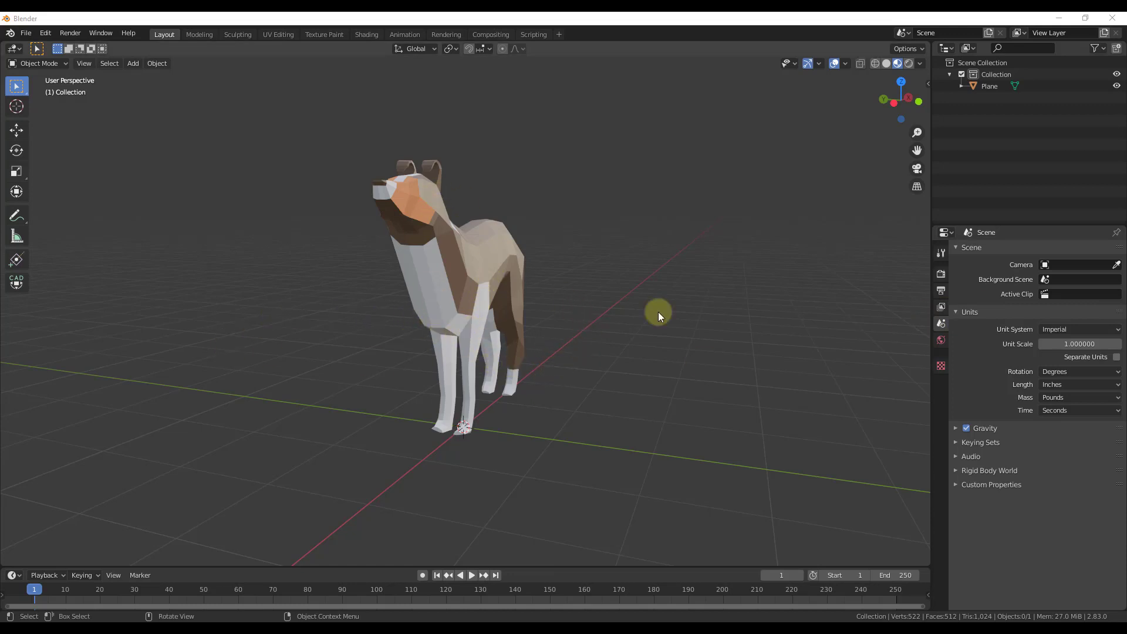
# Step: Scroll up and down the Gumroad Drop It add-on page to review it
pyautogui.hotkey('alt', 'Tab')
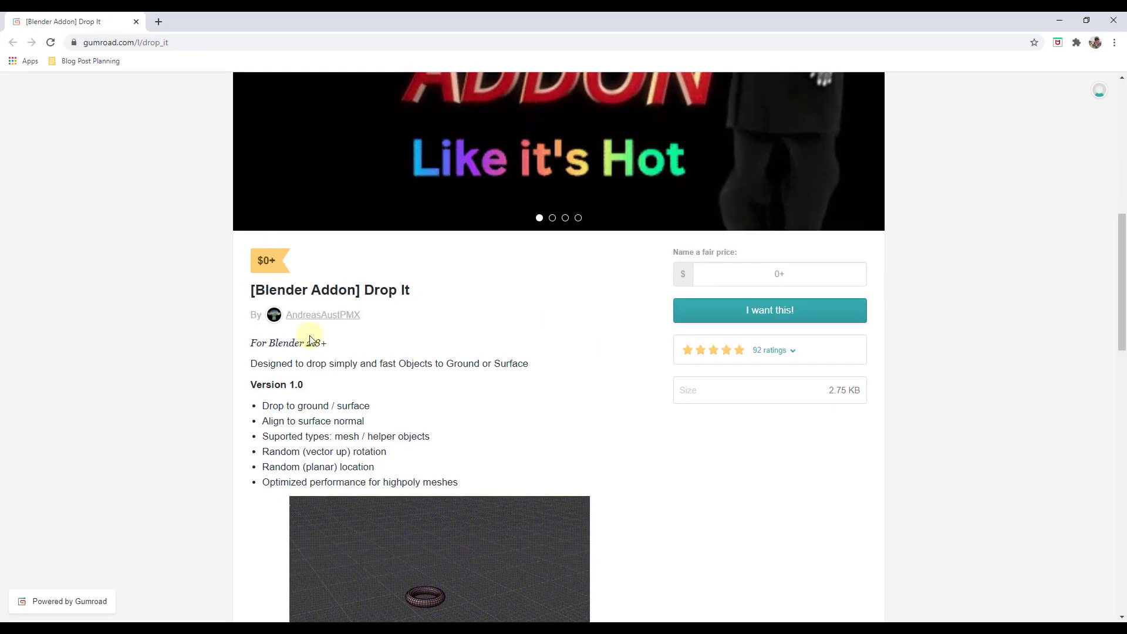
pyautogui.scroll(4, 311, 341)
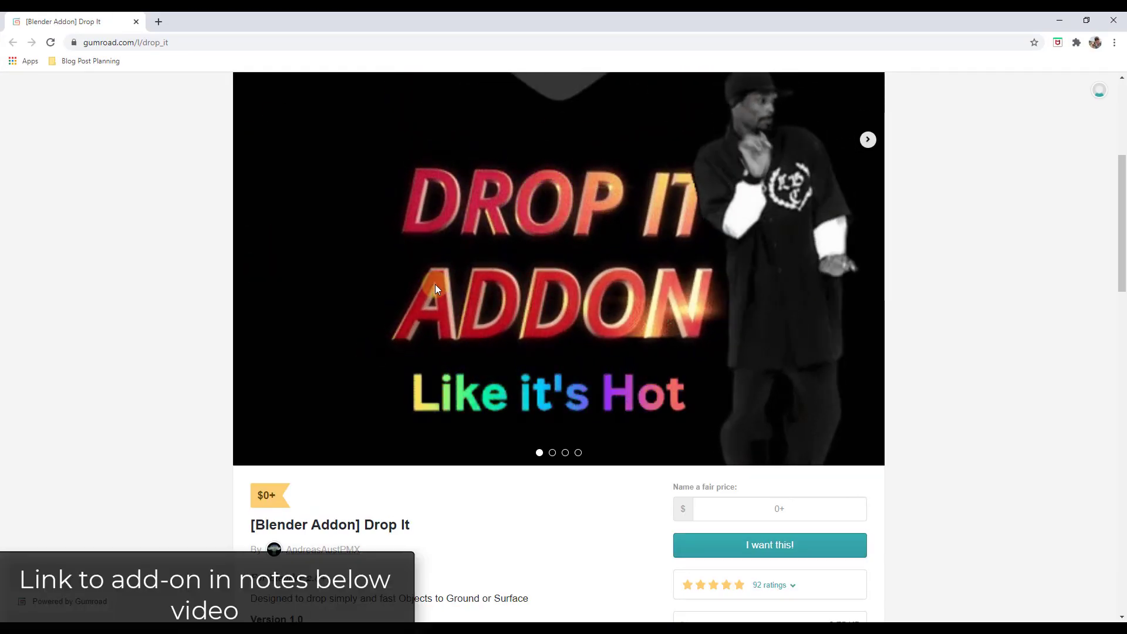
pyautogui.scroll(-2, 435, 284)
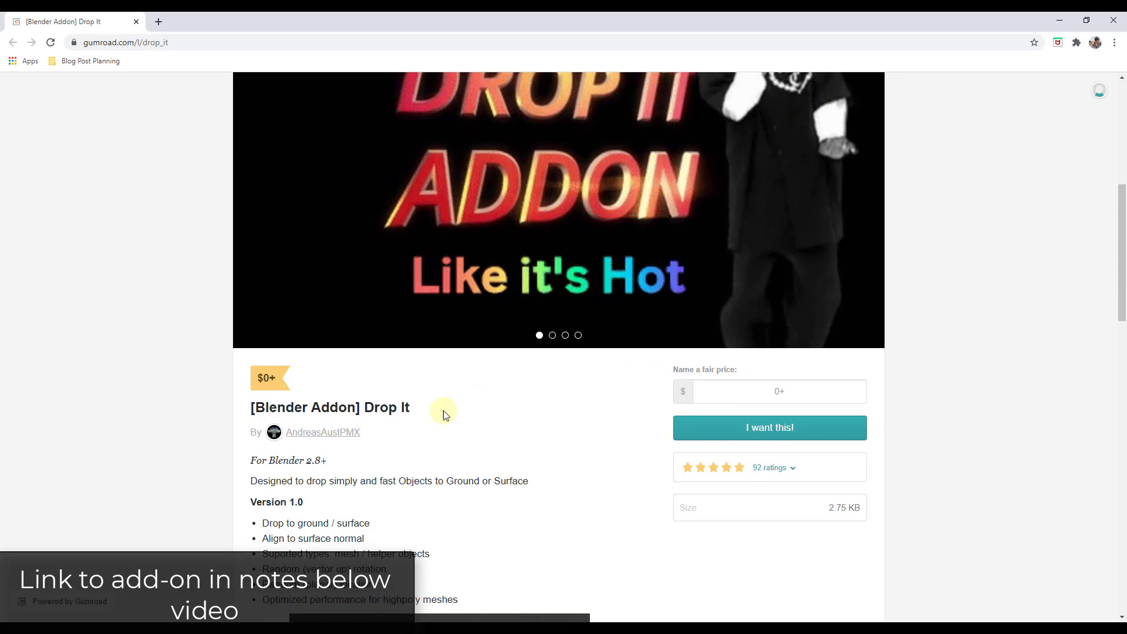
pyautogui.scroll(7, 467, 93)
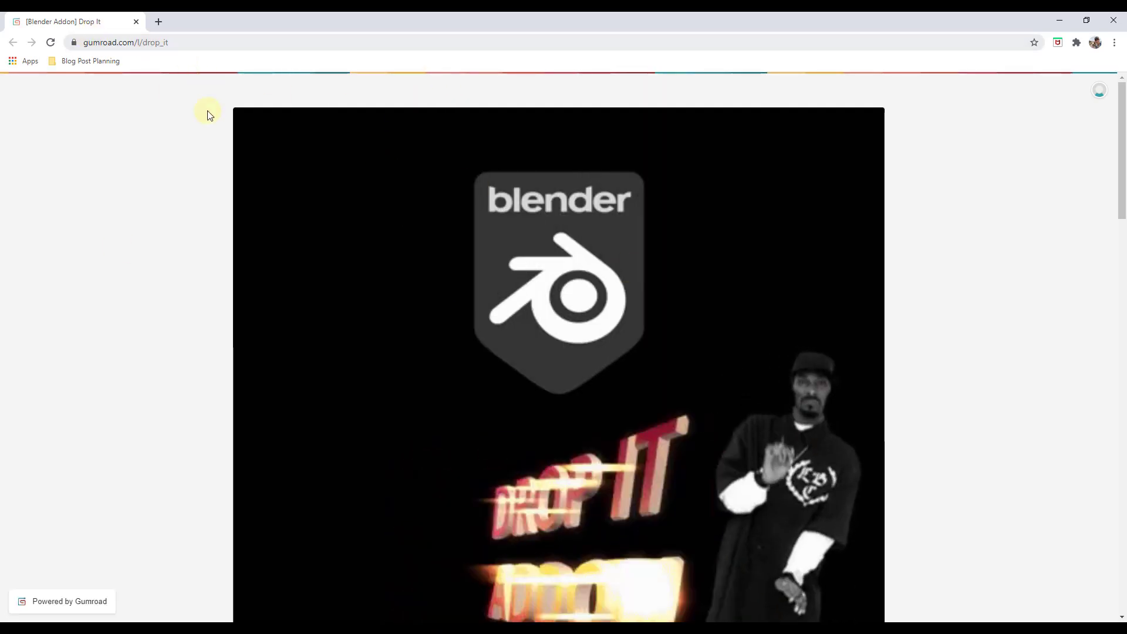
pyautogui.scroll(-9, 211, 252)
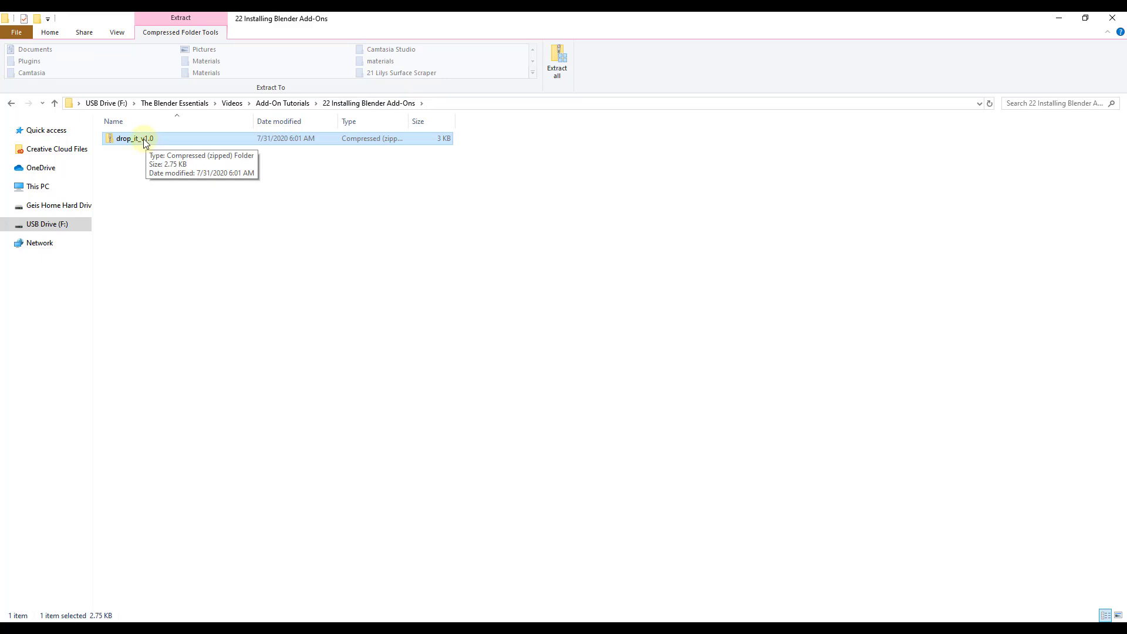
# Step: Open the drop_it_v1.0 zip's context menu in File Explorer and close it without extracting
pyautogui.rightClick(143, 140)
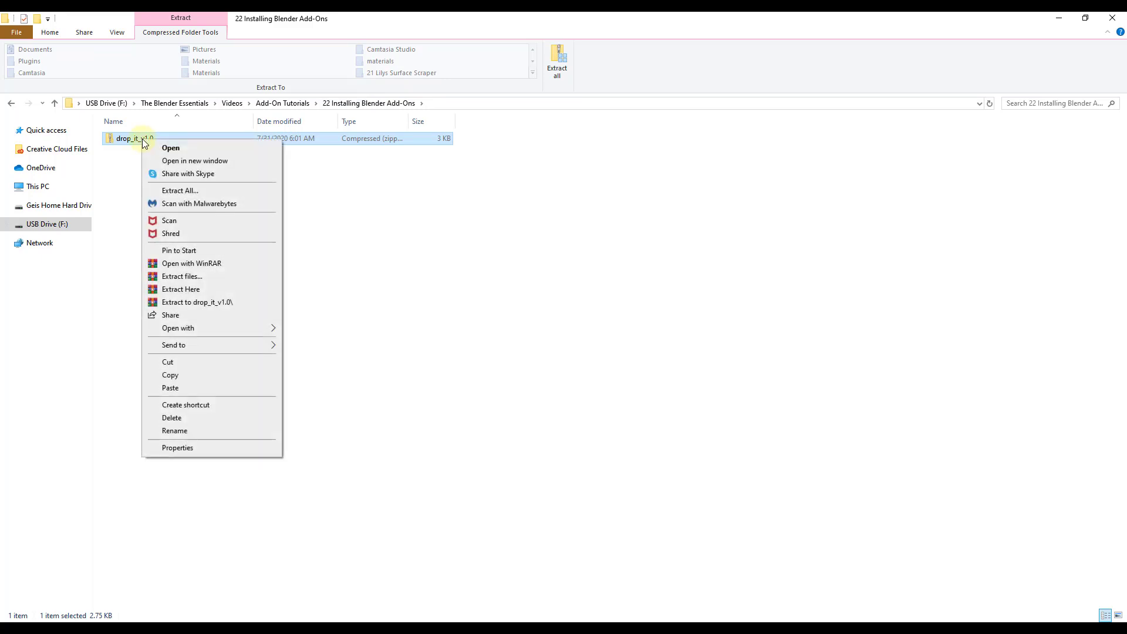
pyautogui.click(432, 199)
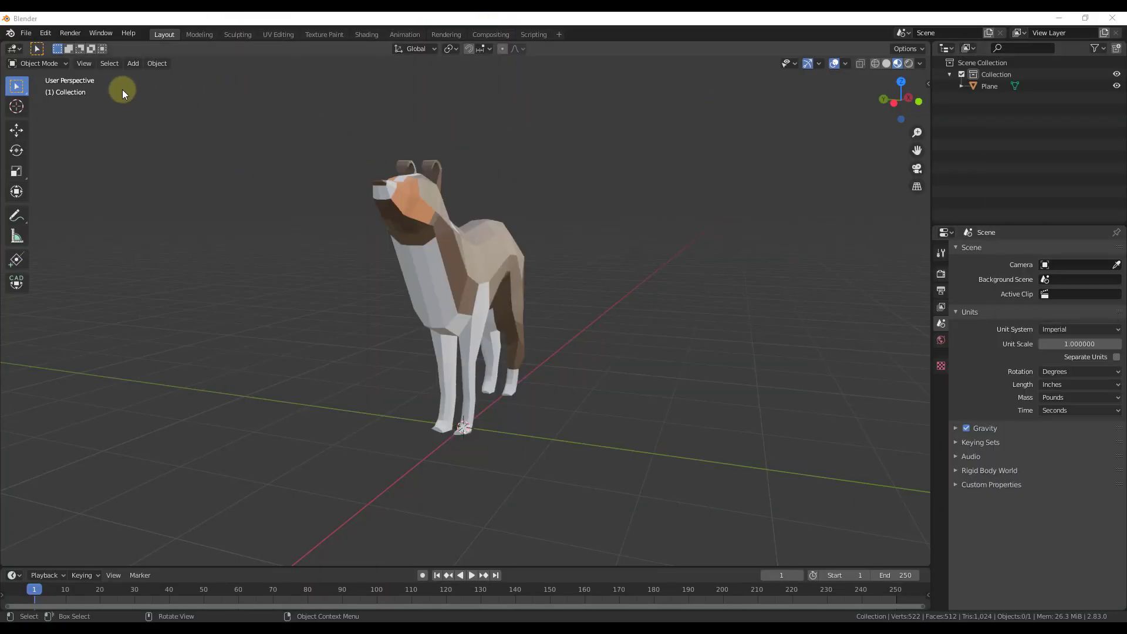
# Step: Install drop_it_v1.0.zip as an add-on from Edit > Preferences > Add-ons
pyautogui.click(45, 33)
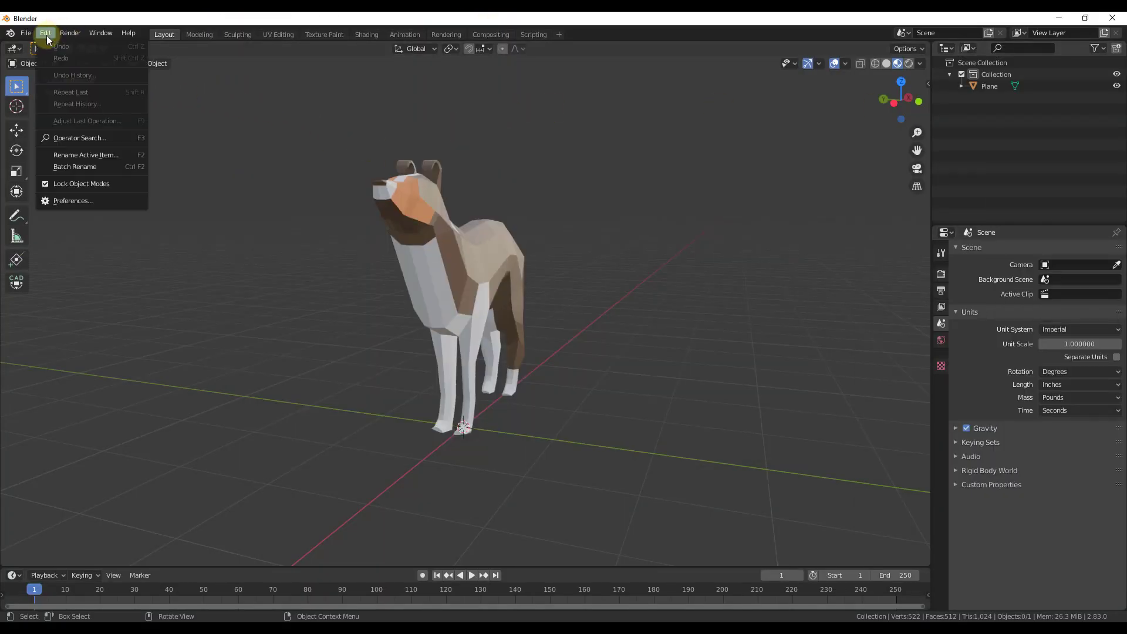
pyautogui.click(82, 201)
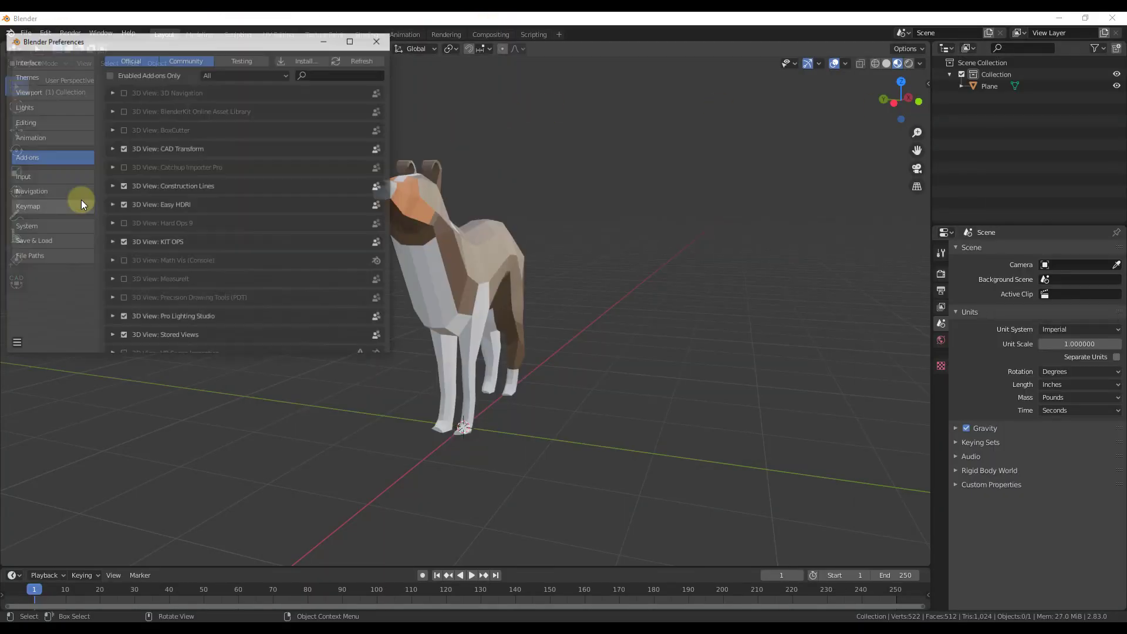
pyautogui.click(314, 60)
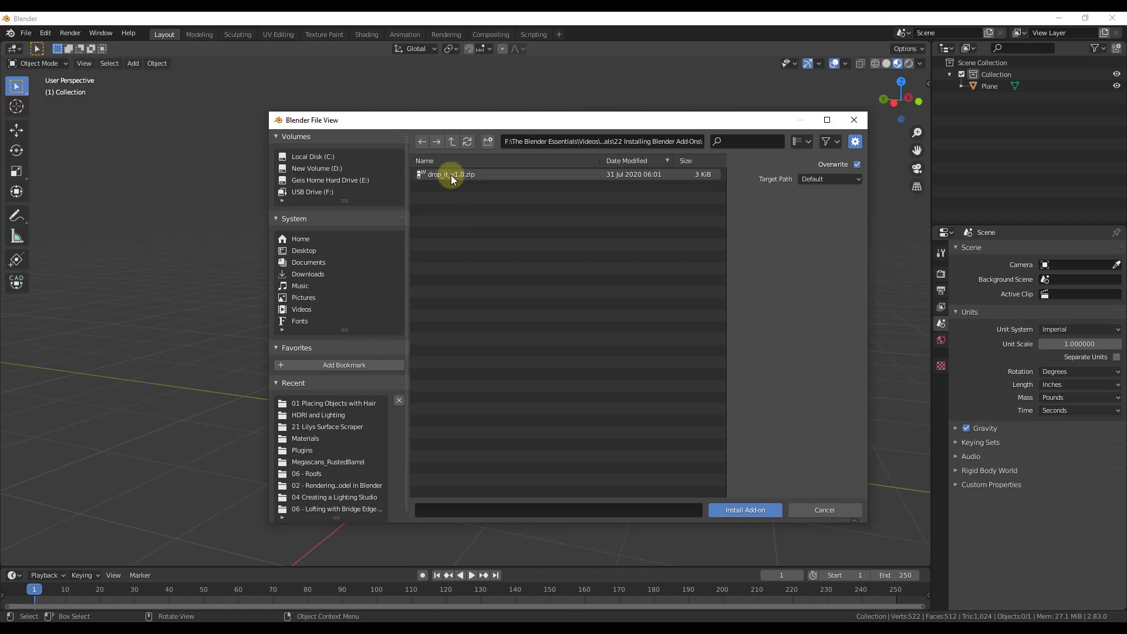
pyautogui.click(451, 175)
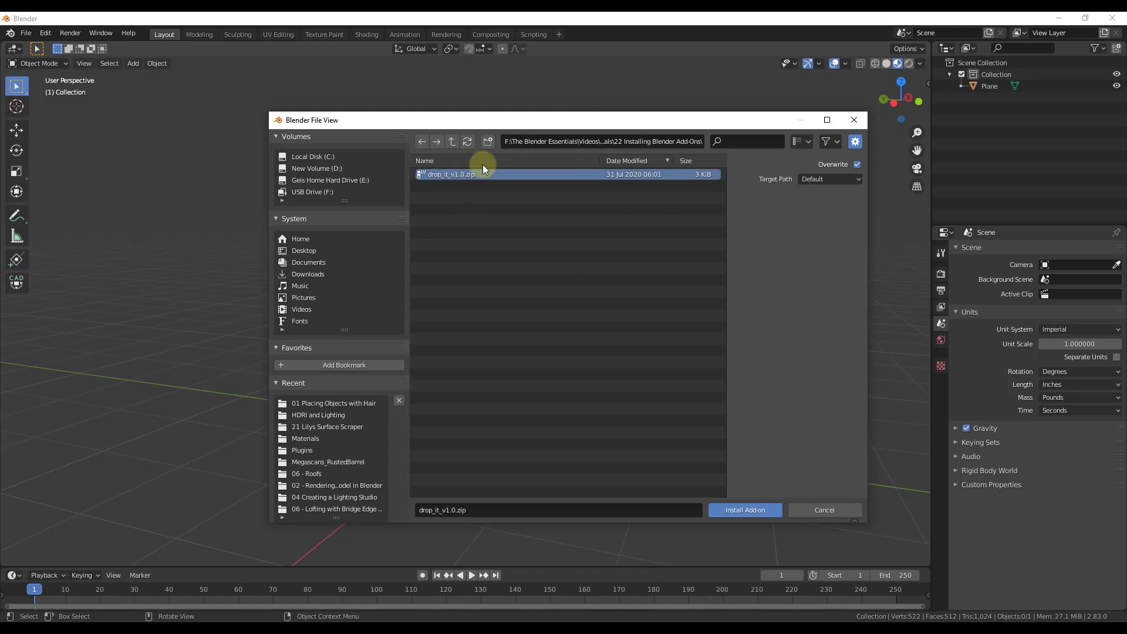
pyautogui.click(742, 509)
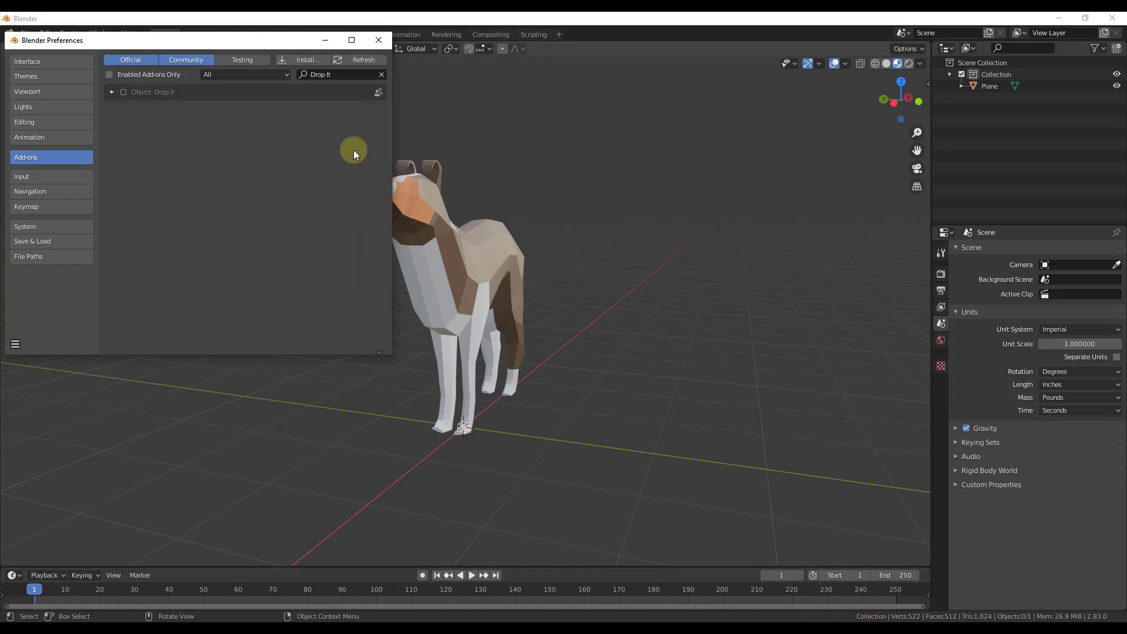
# Step: Search the add-ons list for 'Drop It' to show the Object: Drop It entry
pyautogui.click(331, 74)
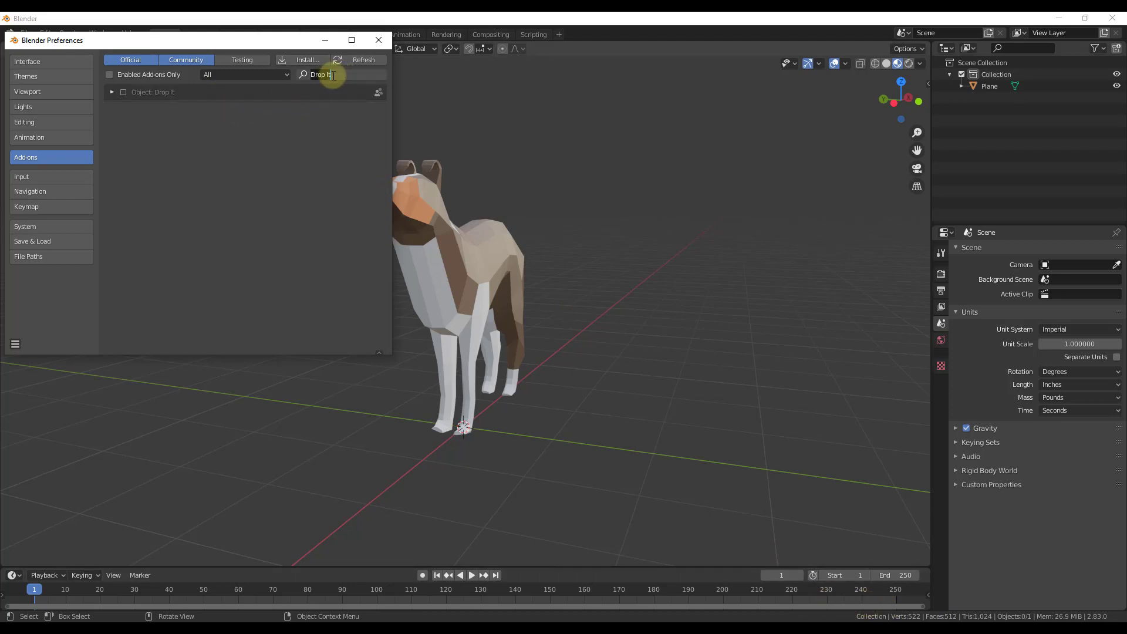
pyautogui.click(118, 96)
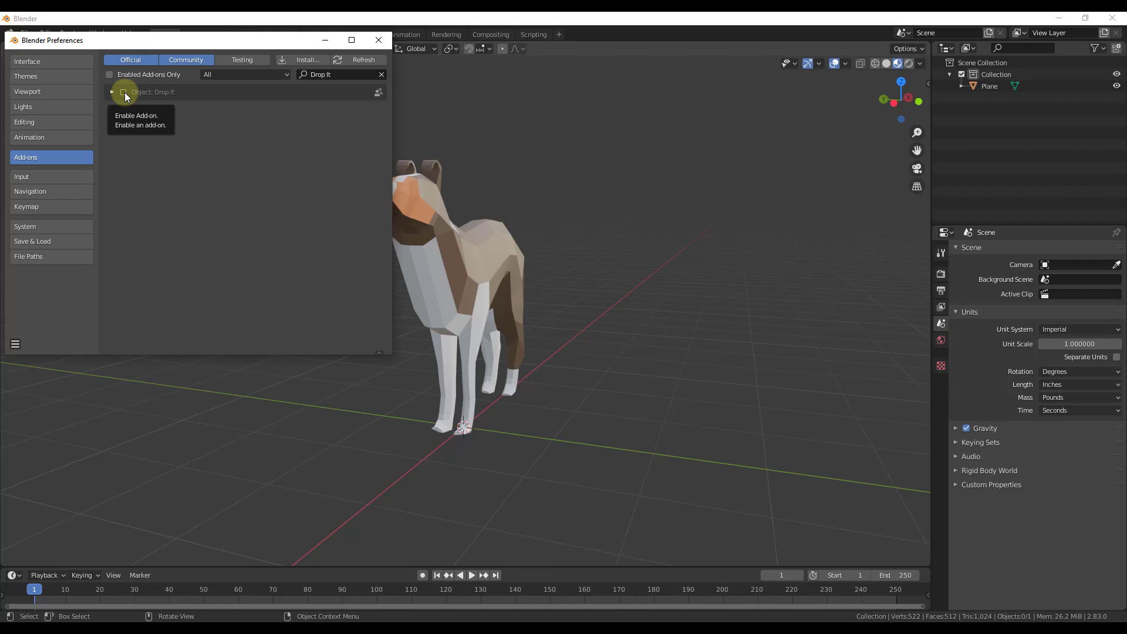
# Step: Enable the Object: Drop It add-on and zoom the viewport out
pyautogui.click(123, 92)
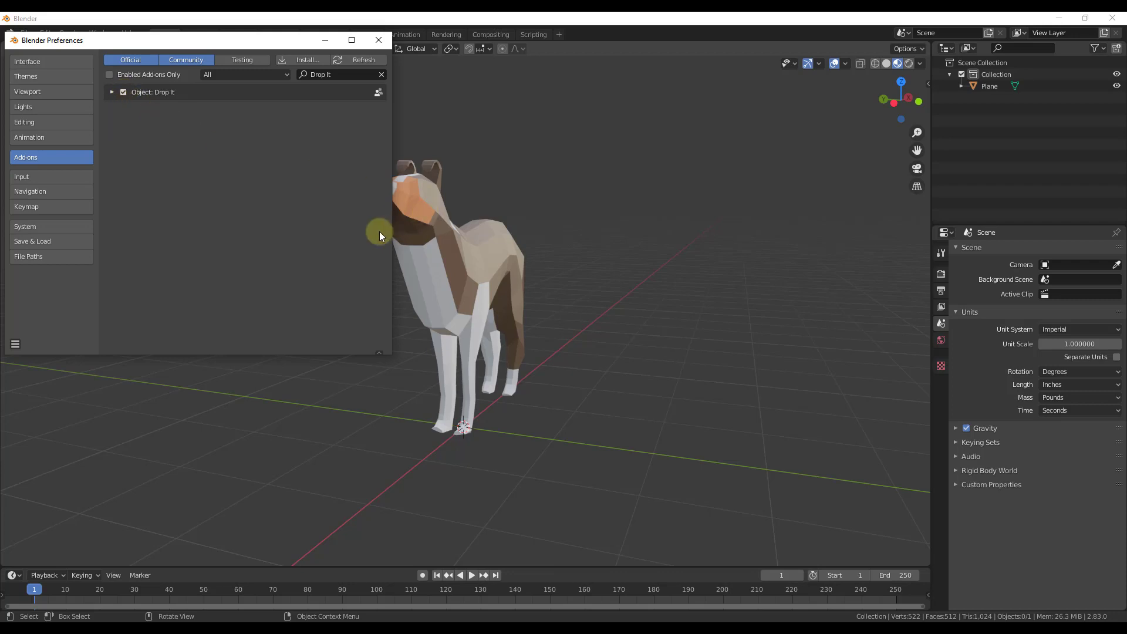
pyautogui.scroll(-6, 522, 410)
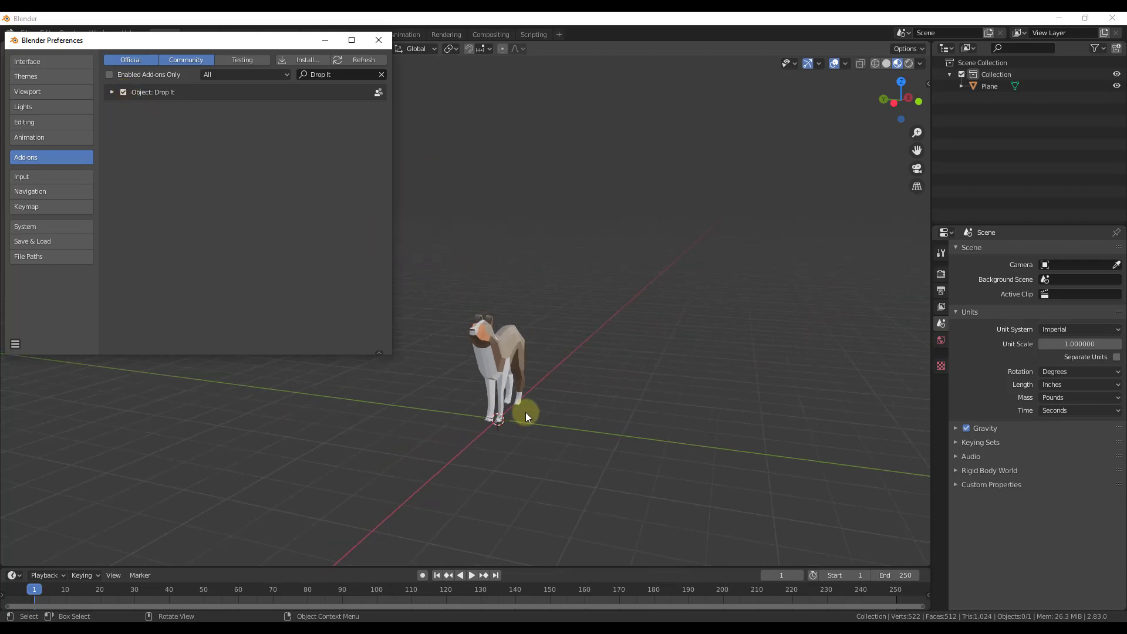
pyautogui.moveTo(525, 412); pyautogui.dragTo(527, 412, button='middle')
# Step: Add a mesh plane under the dog and scale it up
pyautogui.hotkey('shift', 'a')
pyautogui.moveTo(497, 367)
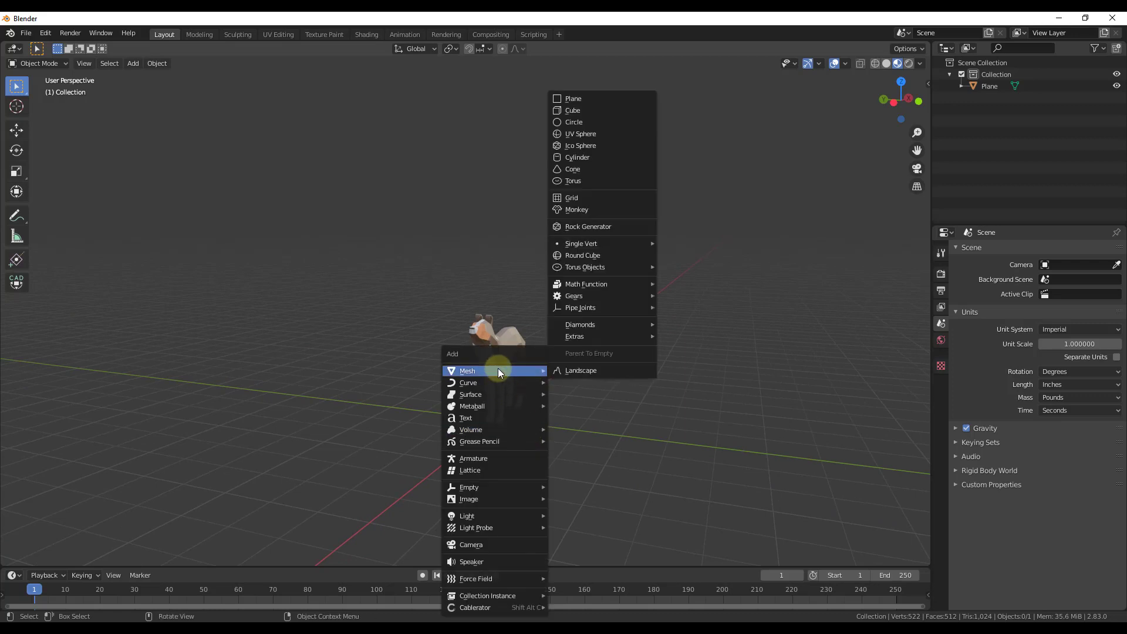
pyautogui.click(590, 97)
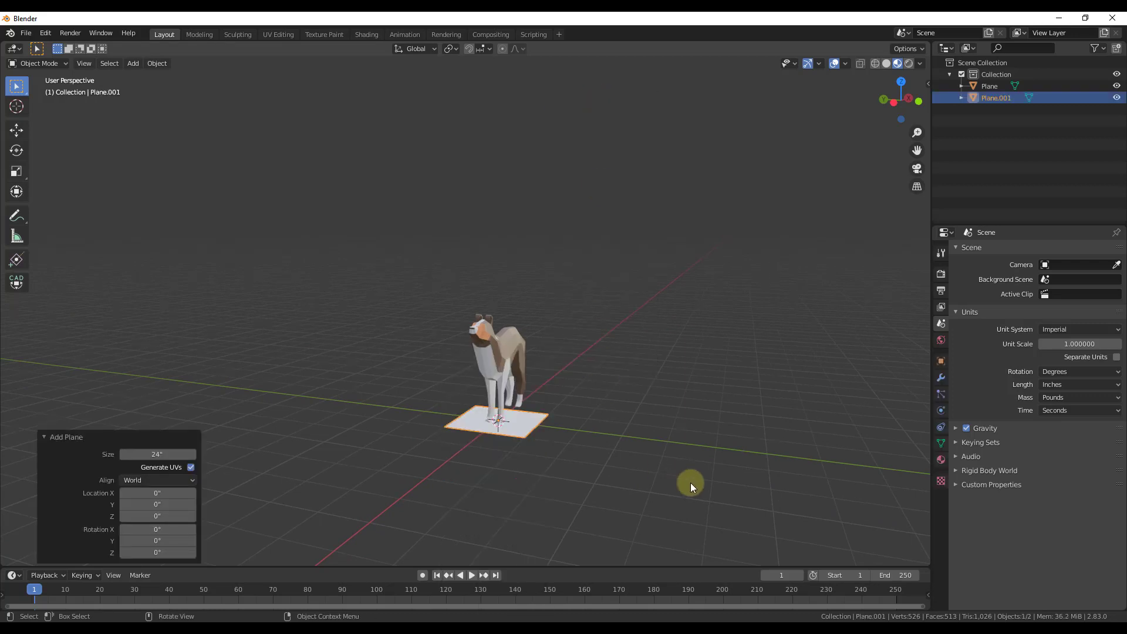
pyautogui.press('s')
pyautogui.click(799, 513)
# Step: Raise the dog along Z, then Drop It onto the plane with Align To Surface off
pyautogui.click(503, 350)
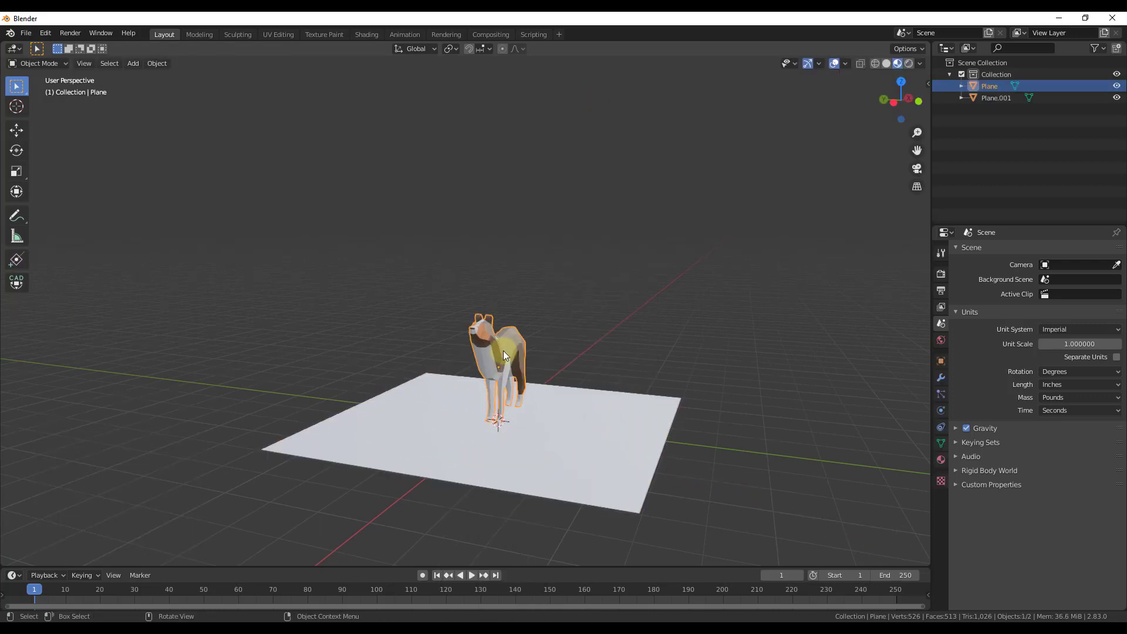
pyautogui.press('g')
pyautogui.press('z')
pyautogui.click(489, 227)
pyautogui.rightClick(489, 227)
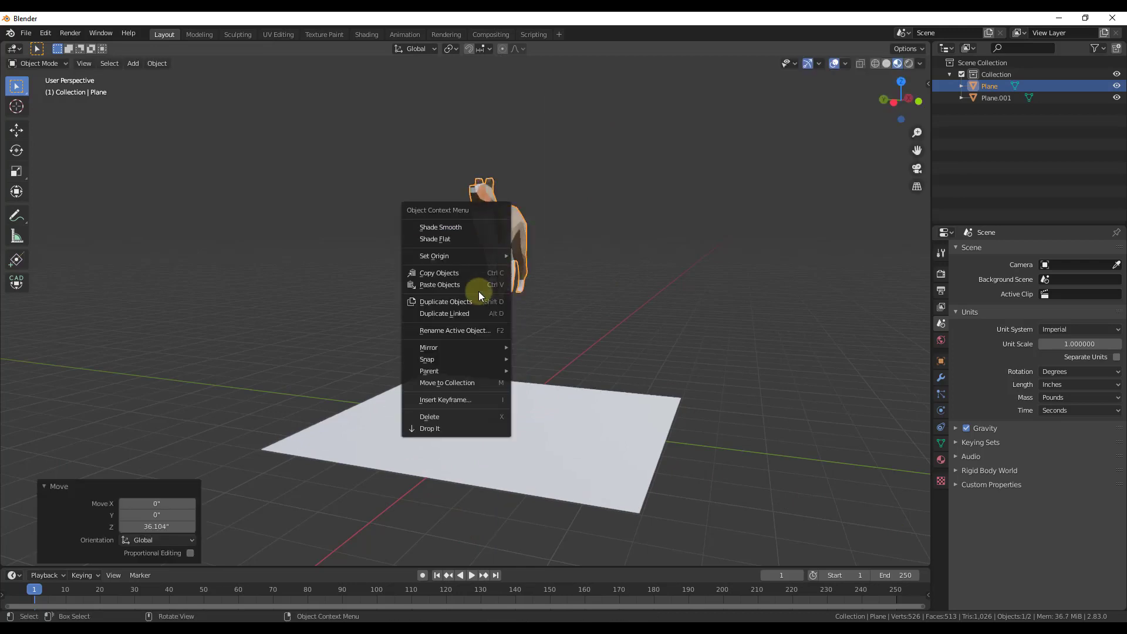
pyautogui.click(434, 429)
pyautogui.click(191, 528)
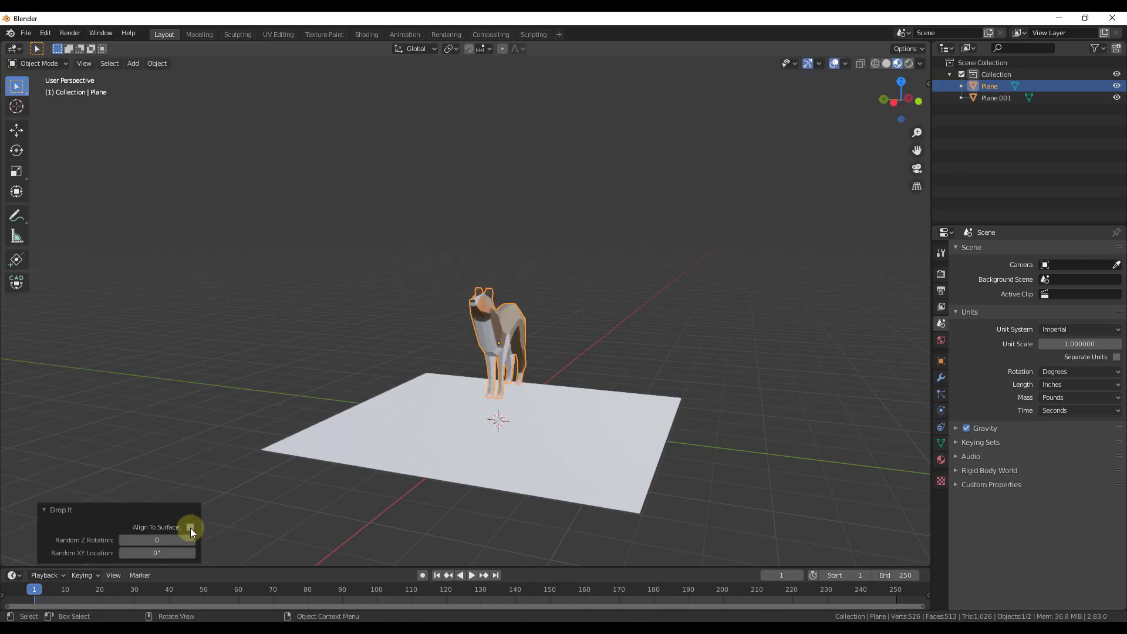
pyautogui.click(395, 331)
# Step: Reopen Edit > Preferences to show Object: Drop It enabled in the add-ons list
pyautogui.click(46, 34)
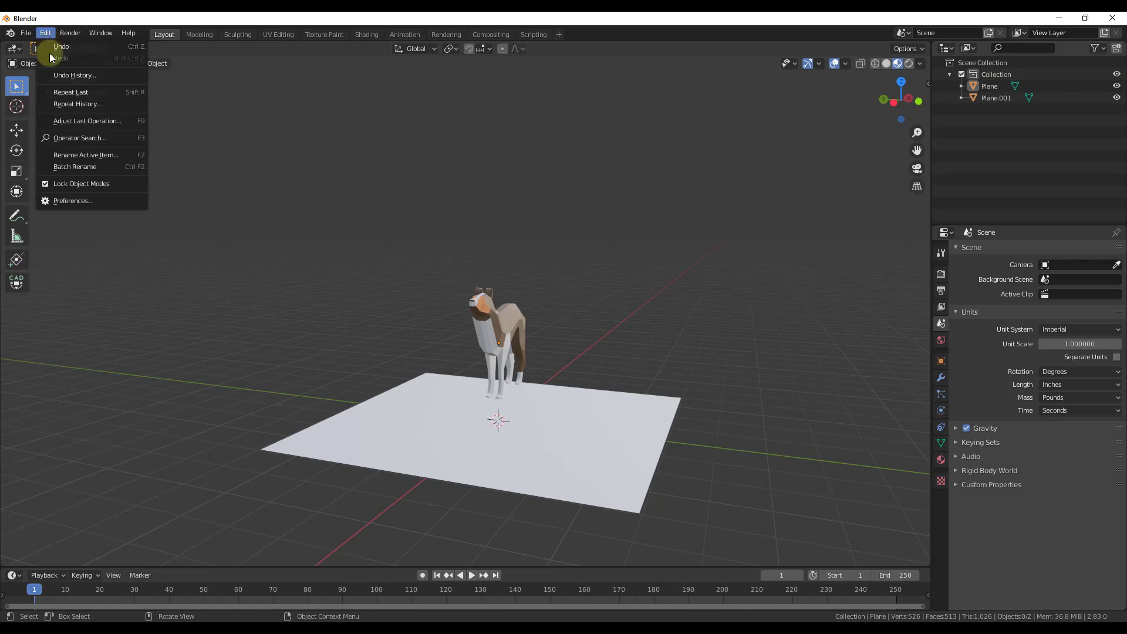
pyautogui.click(75, 202)
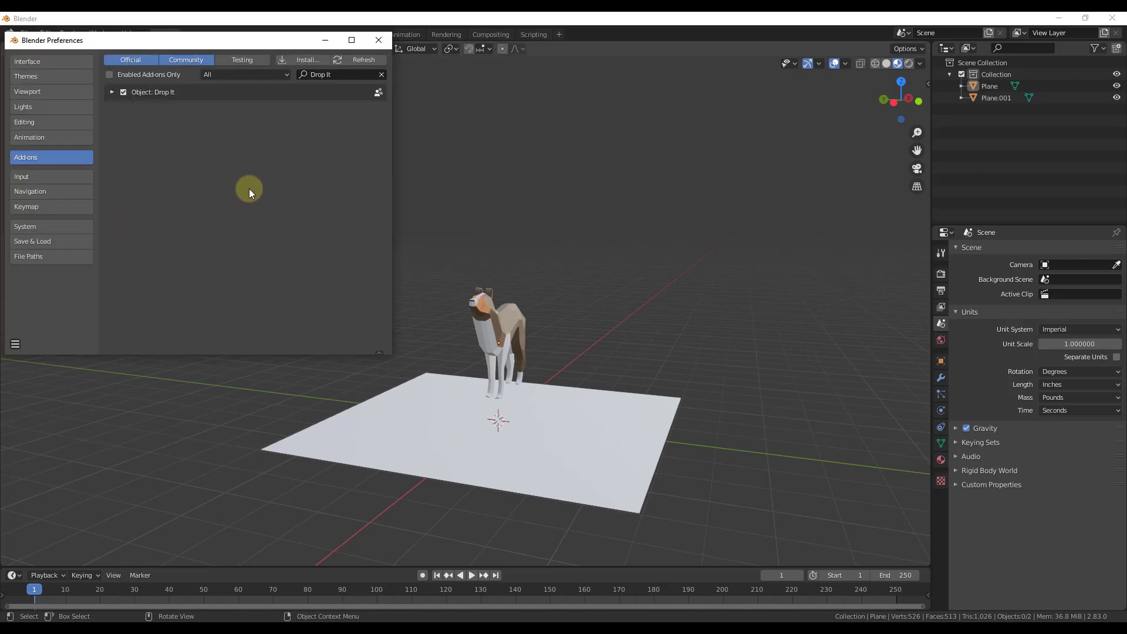